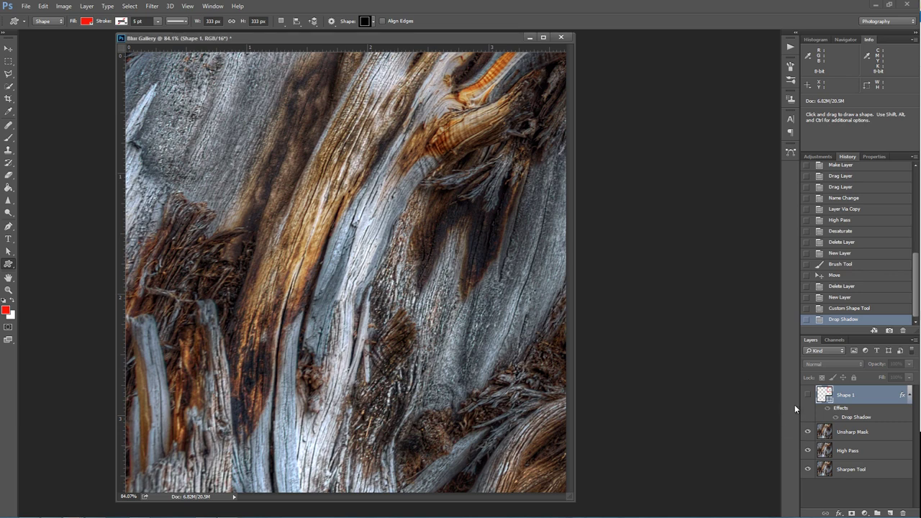
Toggle the Unsharp Mask and High Pass layers off and on, then show the Shape 1 red outline
{"action": "left_click", "coordinate": [808, 432]}
{"action": "left_click", "coordinate": [808, 452]}
{"action": "left_click", "coordinate": [808, 451]}
{"action": "left_click", "coordinate": [808, 432]}
{"action": "left_click", "coordinate": [808, 396]}
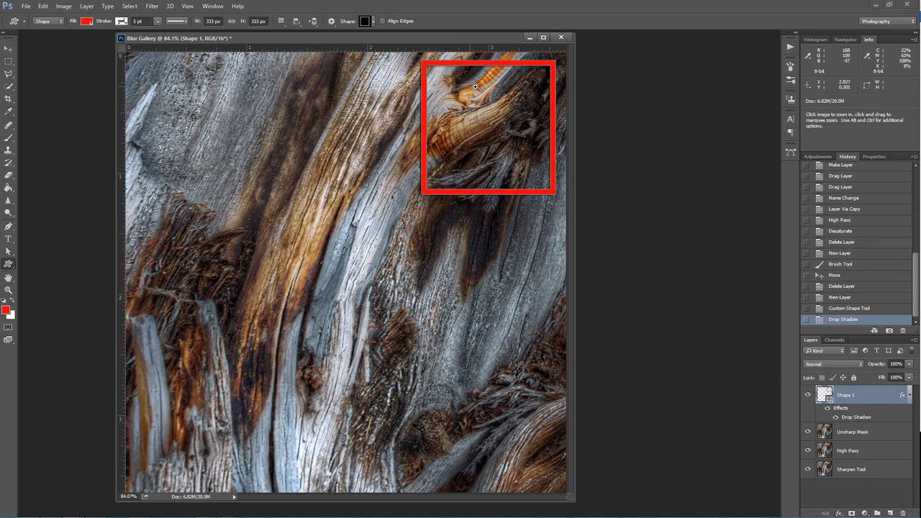
Zoom to 157% on the red square and hide the Unsharp Mask and High Pass layers
{"action": "scroll", "coordinate": [466, 89], "scroll_direction": "up", "scroll_amount": 5}
{"action": "scroll", "coordinate": [466, 89], "scroll_direction": "down", "scroll_amount": 2}
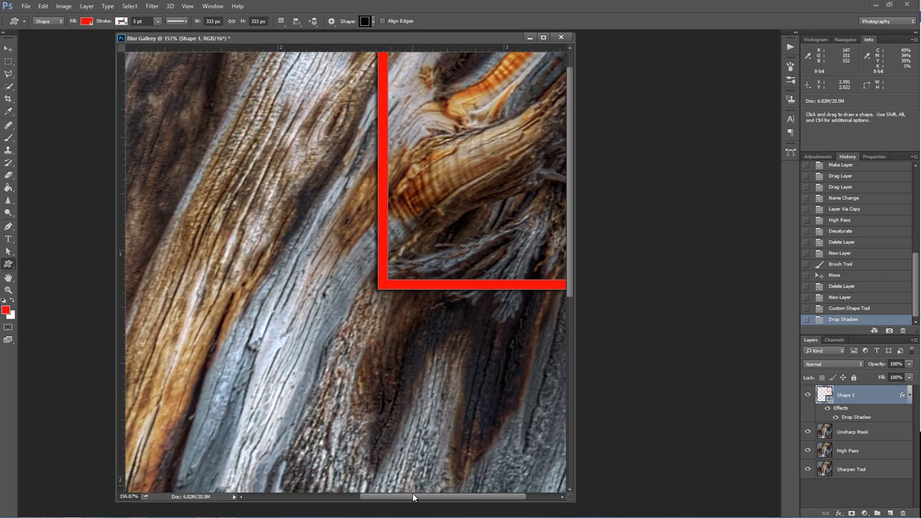
{"action": "left_click_drag", "start_coordinate": [414, 490], "coordinate": [447, 491]}
{"action": "scroll", "coordinate": [533, 432], "scroll_direction": "up", "scroll_amount": 1}
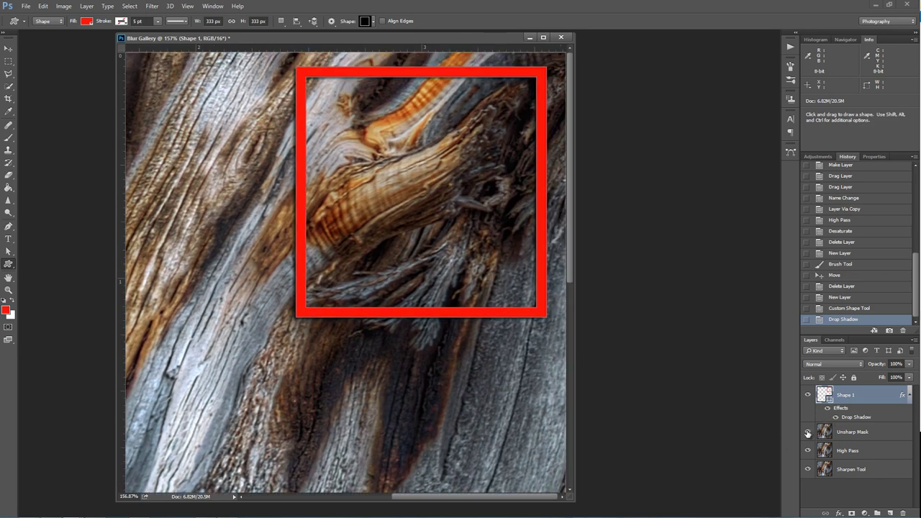
{"action": "left_click", "coordinate": [808, 432]}
{"action": "left_click_drag", "start_coordinate": [807, 471], "coordinate": [809, 436]}
{"action": "left_click", "coordinate": [808, 434]}
{"action": "left_click", "coordinate": [808, 452]}
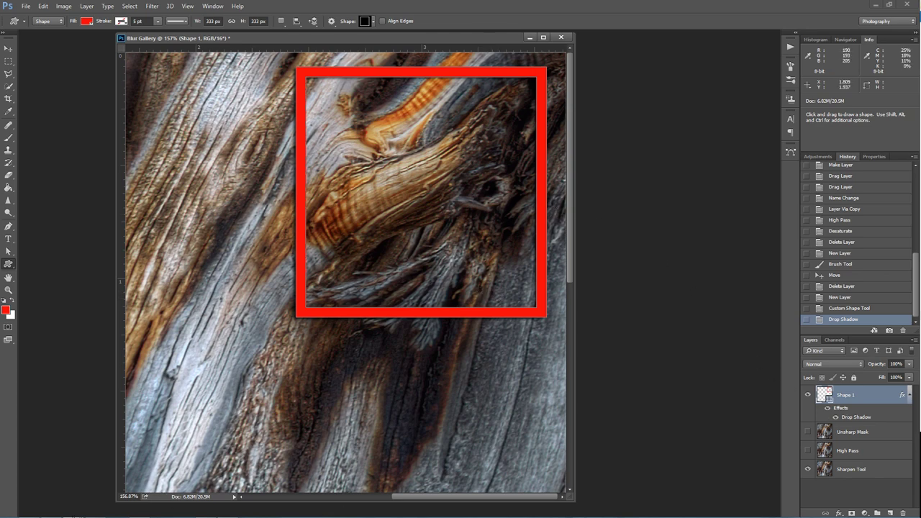
Switch to Curled Tree.tif and briefly hide the Background copy layer and DZS group to compare
{"action": "mouse_move", "coordinate": [72, 512]}
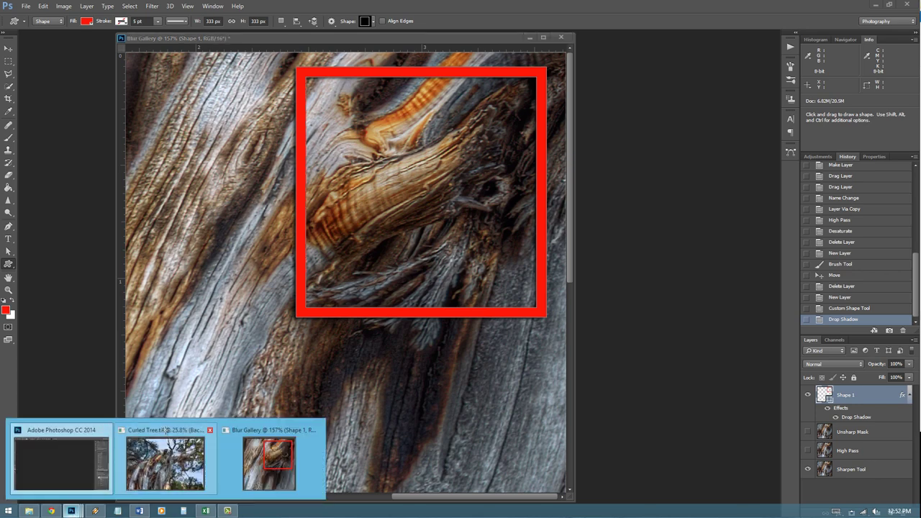
{"action": "left_click", "coordinate": [167, 434]}
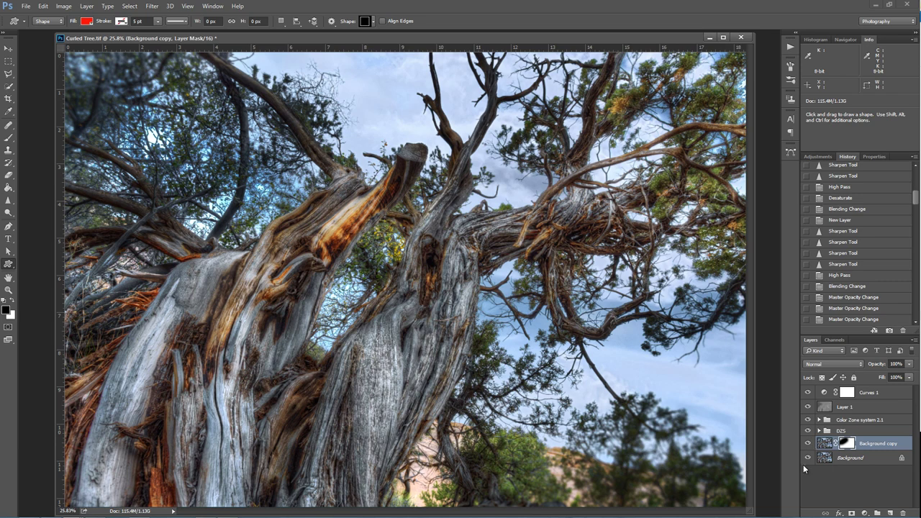
{"action": "left_click", "coordinate": [809, 444]}
{"action": "left_click", "coordinate": [808, 445]}
{"action": "left_click", "coordinate": [809, 431]}
{"action": "left_click", "coordinate": [808, 430]}
Briefly hide Color Zone system 2.1, Layer 1 and Curves 1 to compare each
{"action": "left_click", "coordinate": [808, 421]}
{"action": "left_click", "coordinate": [808, 421]}
{"action": "left_click", "coordinate": [809, 408]}
{"action": "left_click", "coordinate": [809, 407]}
{"action": "left_click", "coordinate": [809, 394]}
{"action": "left_click", "coordinate": [808, 394]}
Select Curves 1 and stamp all visible layers into a new Layer 2
{"action": "left_click", "coordinate": [826, 392]}
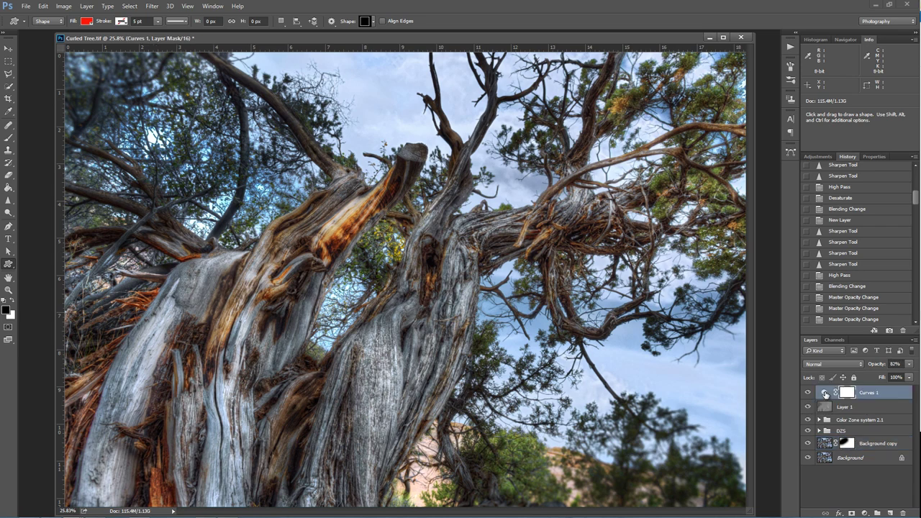
{"action": "key", "text": "ctrl+shift"}
{"action": "key", "text": "alt"}
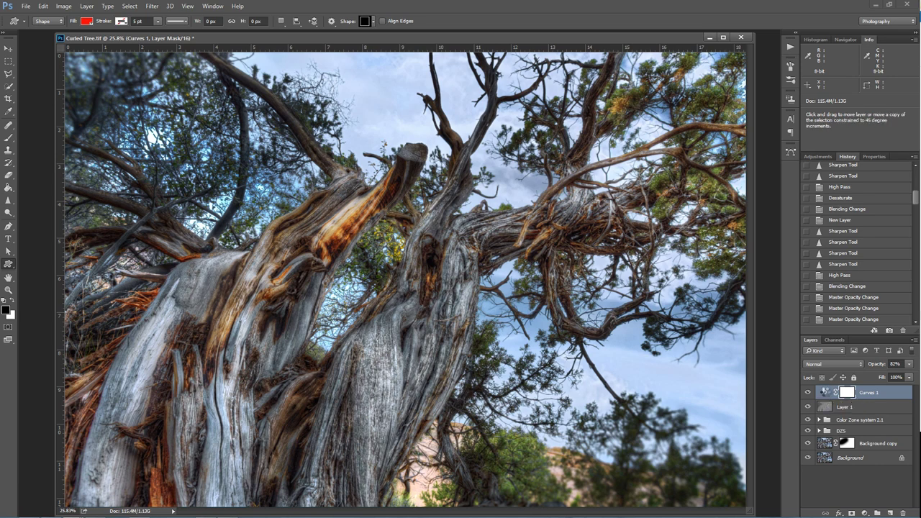
{"action": "key", "text": "ctrl+shift+alt+e"}
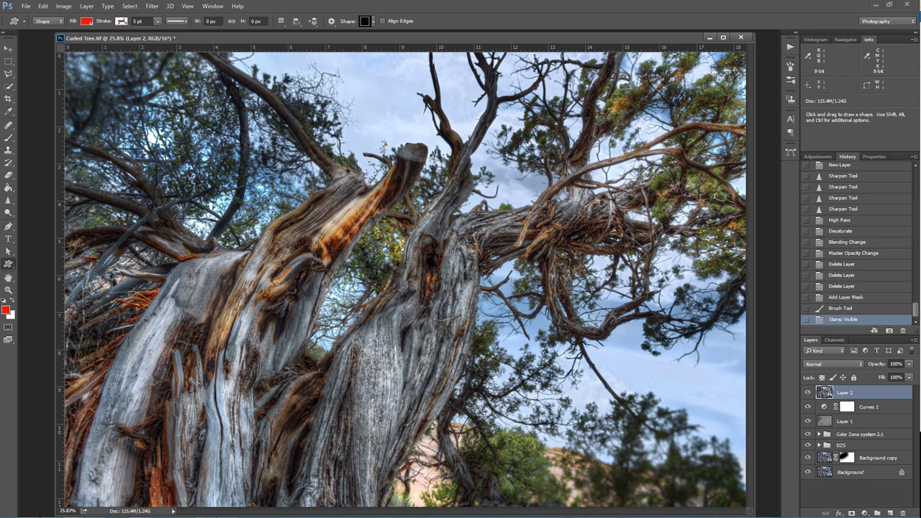
Apply Unsharp Mask to Layer 2 and compare the sharpening zoomed in on the trunk
{"action": "left_click", "coordinate": [152, 6]}
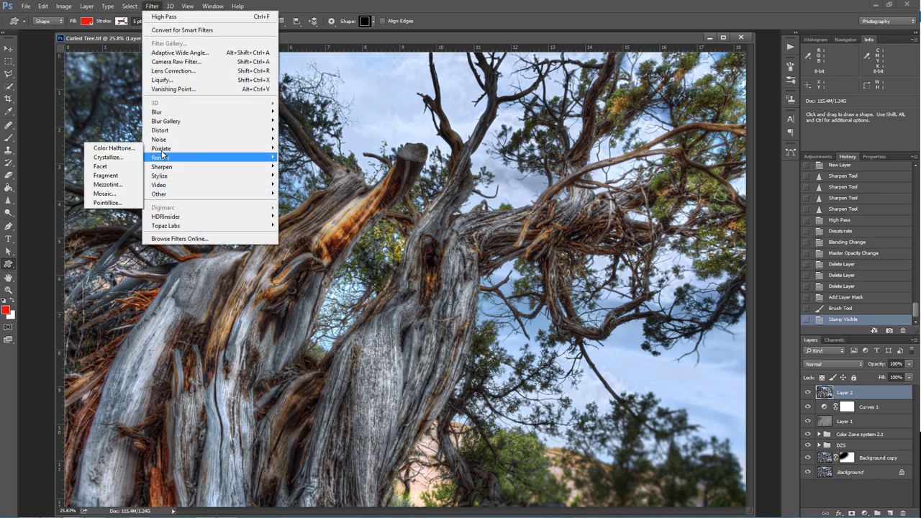
{"action": "mouse_move", "coordinate": [162, 168]}
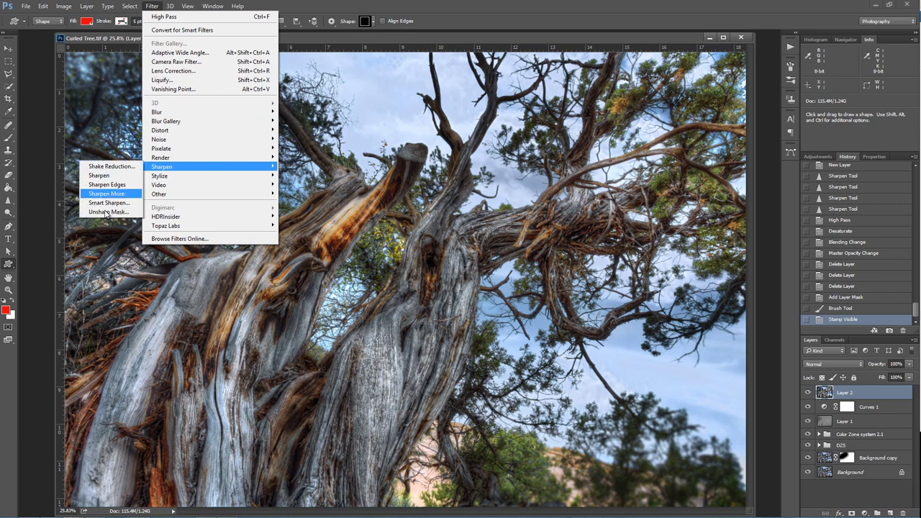
{"action": "left_click", "coordinate": [108, 211]}
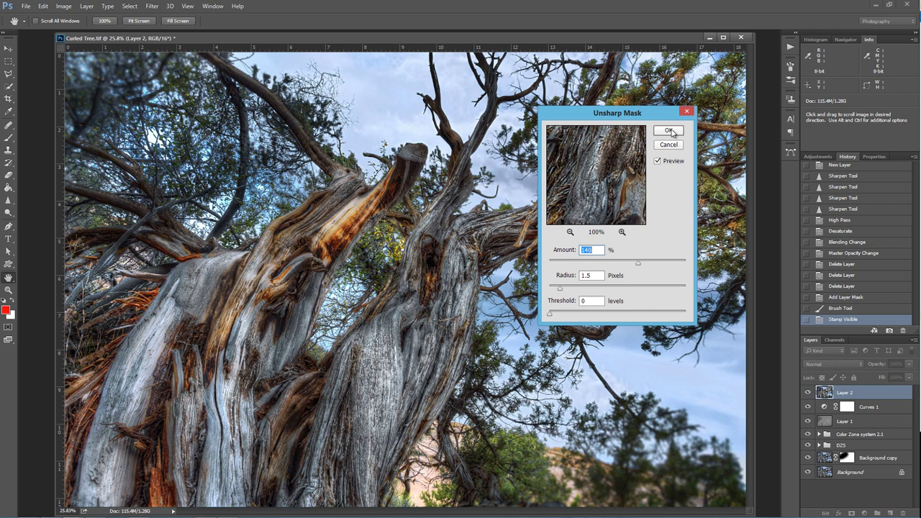
{"action": "left_click", "coordinate": [669, 131]}
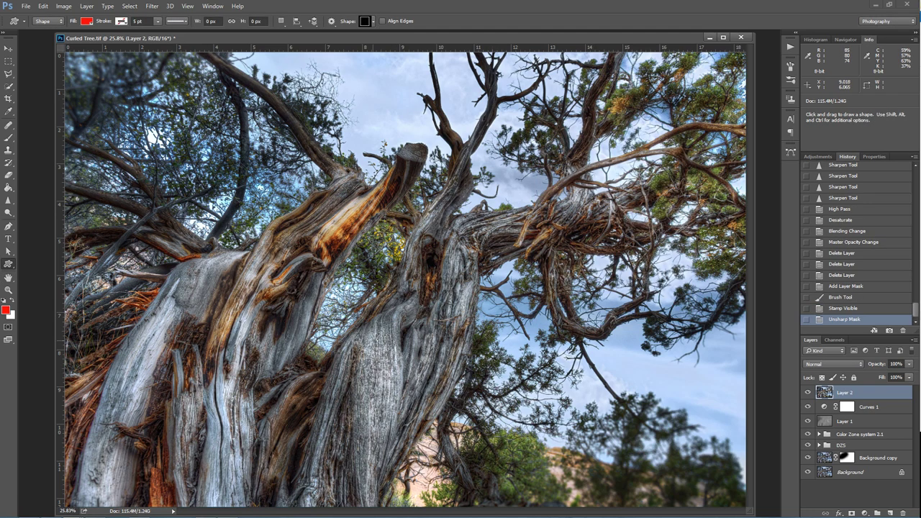
{"action": "key", "text": "ctrl+space"}
{"action": "left_click_drag", "start_coordinate": [481, 389], "coordinate": [556, 401]}
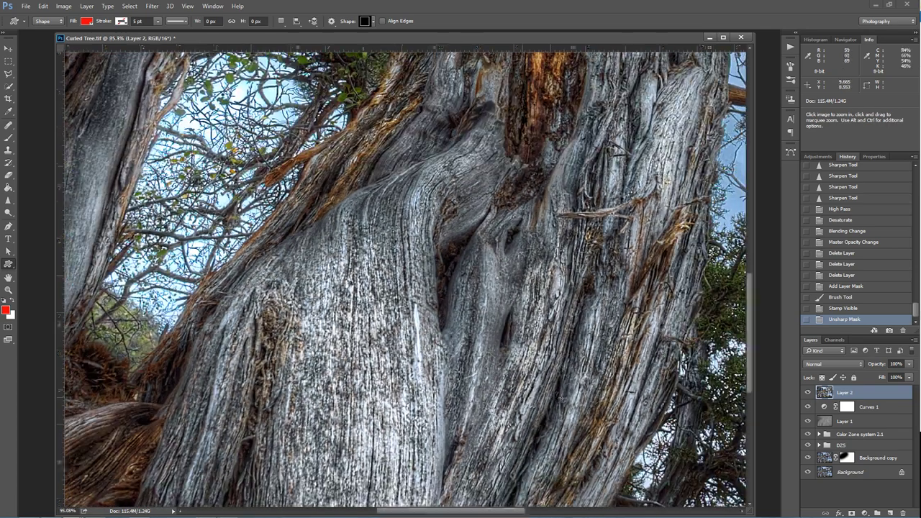
{"action": "left_click", "coordinate": [808, 393]}
{"action": "left_click", "coordinate": [808, 393]}
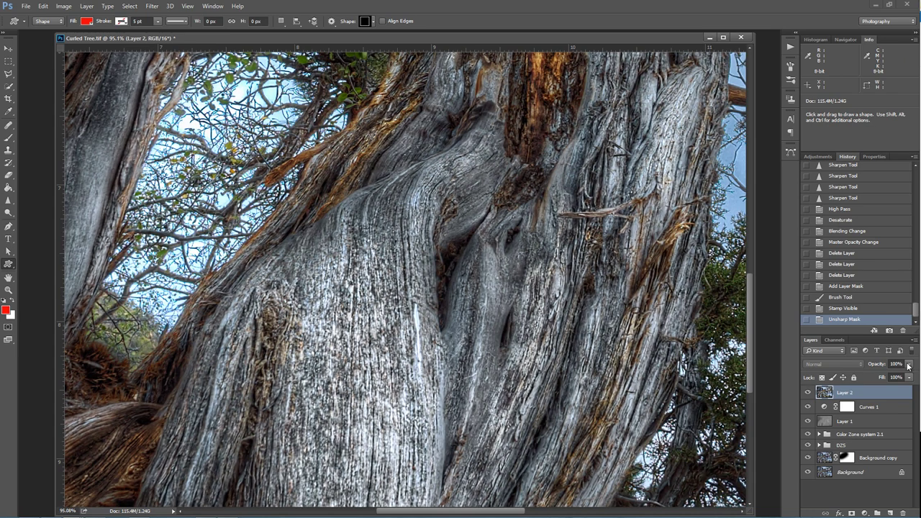
Lower Layer 2's opacity to 45% and fit the image on screen
{"action": "left_click", "coordinate": [909, 365]}
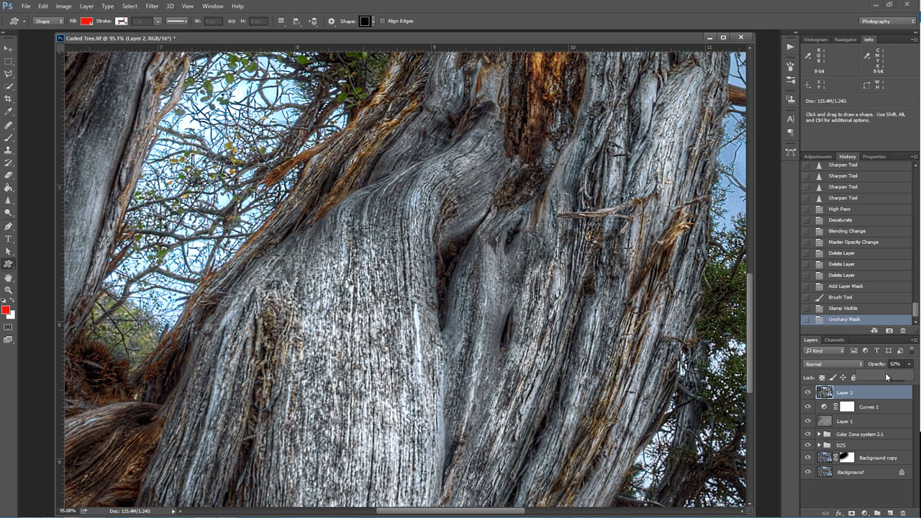
{"action": "left_click_drag", "start_coordinate": [885, 373], "coordinate": [881, 372]}
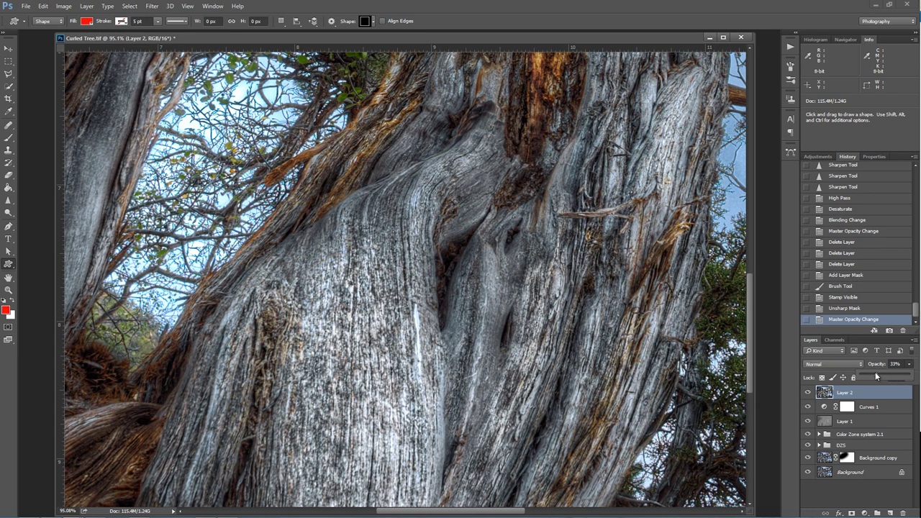
{"action": "mouse_move", "coordinate": [898, 377]}
{"action": "left_mouse_down"}
{"action": "mouse_move", "coordinate": [912, 376]}
{"action": "mouse_move", "coordinate": [881, 376]}
{"action": "left_mouse_up"}
{"action": "key", "text": "z"}
{"action": "right_click", "coordinate": [580, 310]}
{"action": "left_click", "coordinate": [585, 315]}
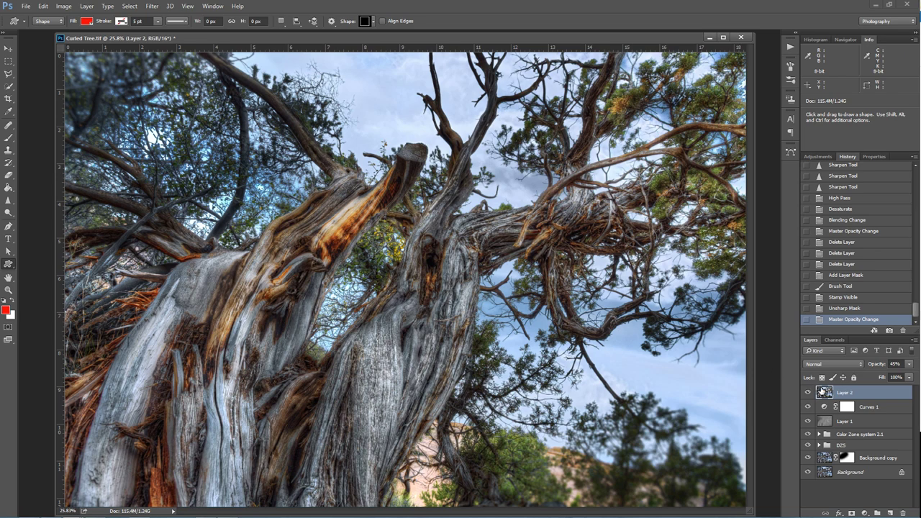
Replace Layer 2 with a new stamped visible layer and apply the High Pass filter
{"action": "key", "text": "Delete"}
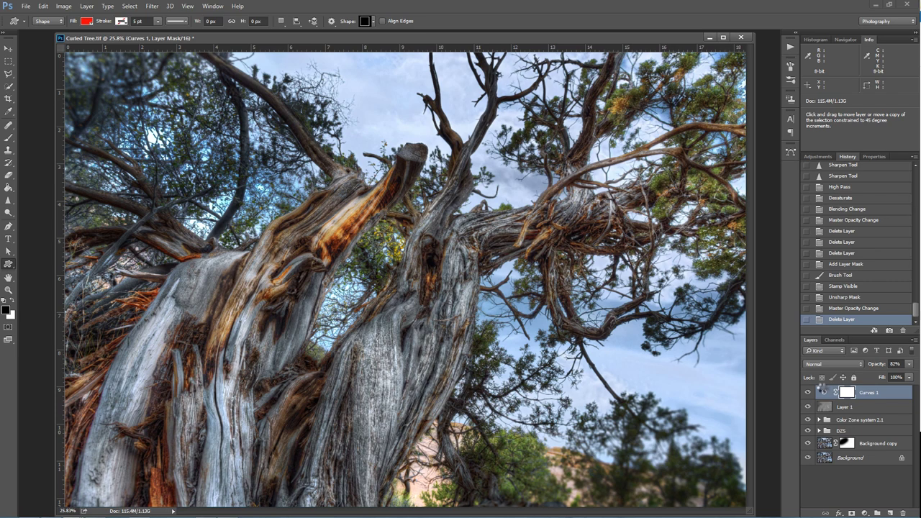
{"action": "key", "text": "ctrl+shift+alt+e"}
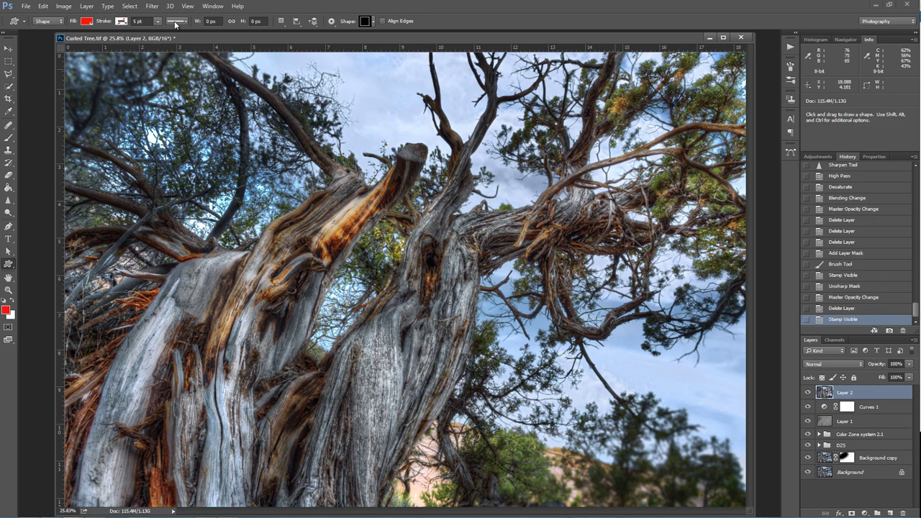
{"action": "left_click", "coordinate": [152, 6]}
{"action": "mouse_move", "coordinate": [180, 195]}
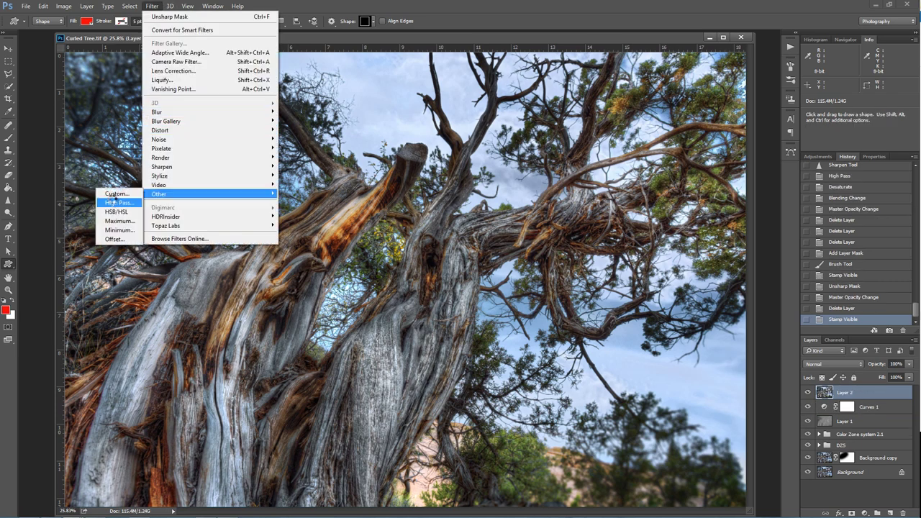
{"action": "left_click", "coordinate": [115, 203]}
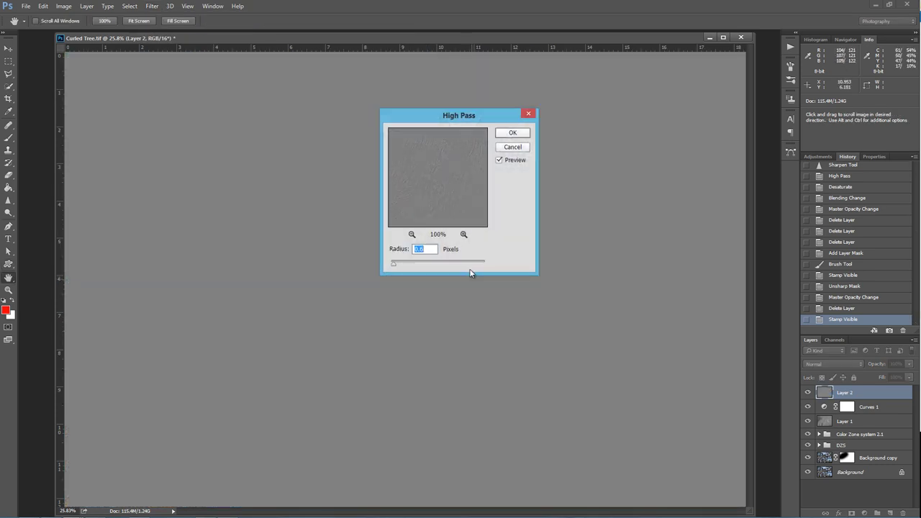
{"action": "left_click", "coordinate": [514, 134]}
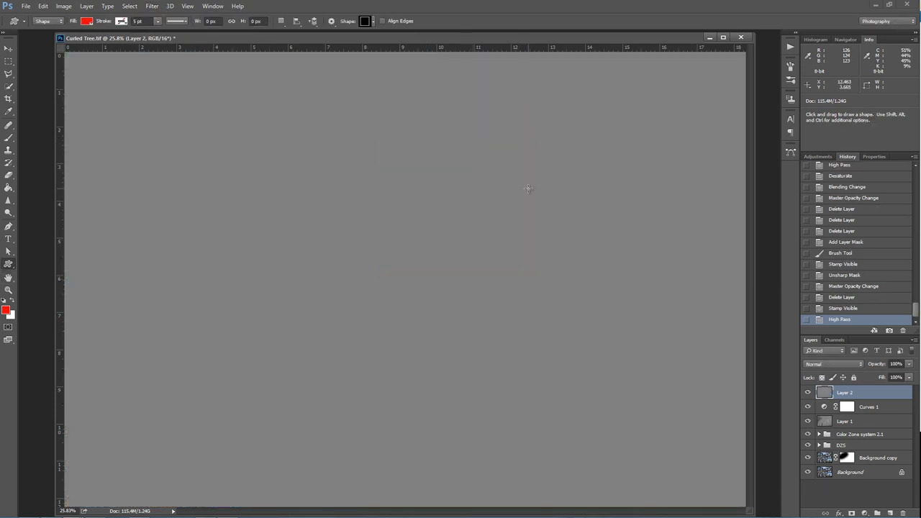
Desaturate Layer 2, set it to Linear Light, and compare it zoomed in before fitting on screen
{"action": "key", "text": "ctrl+shift+u"}
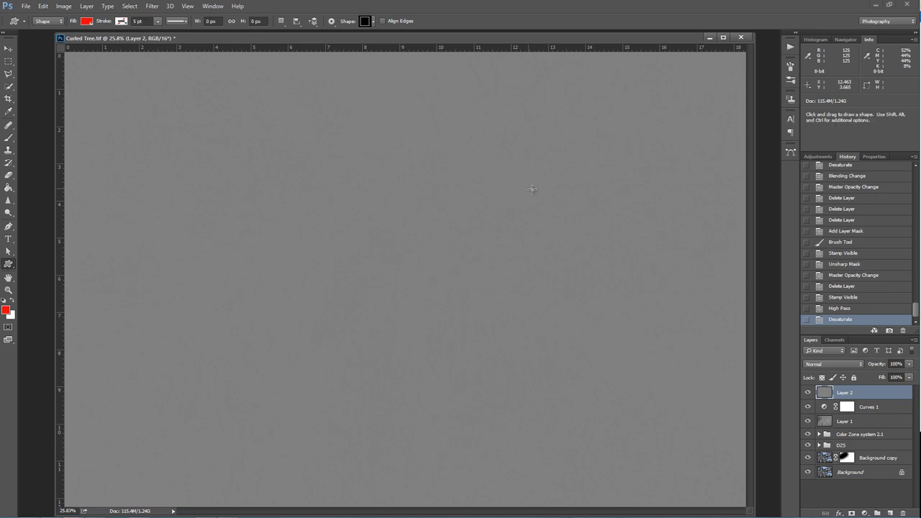
{"action": "left_click", "coordinate": [826, 369]}
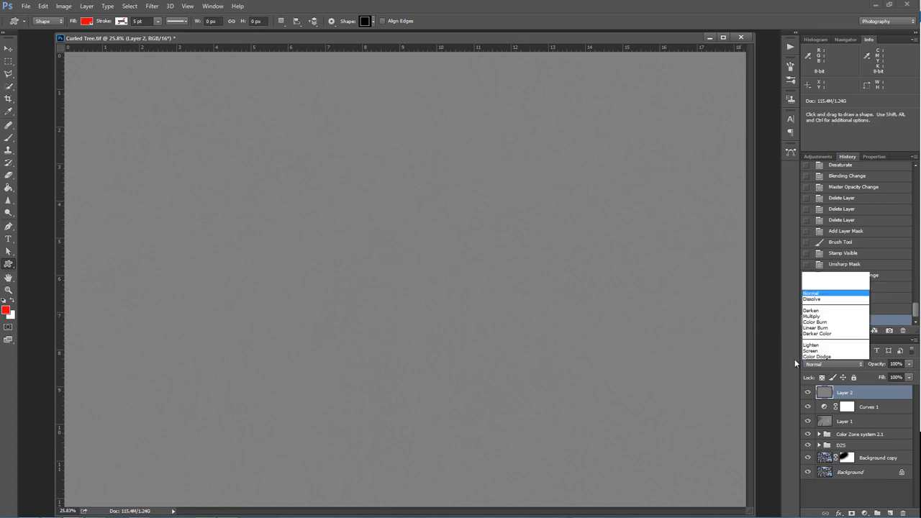
{"action": "left_click", "coordinate": [816, 287]}
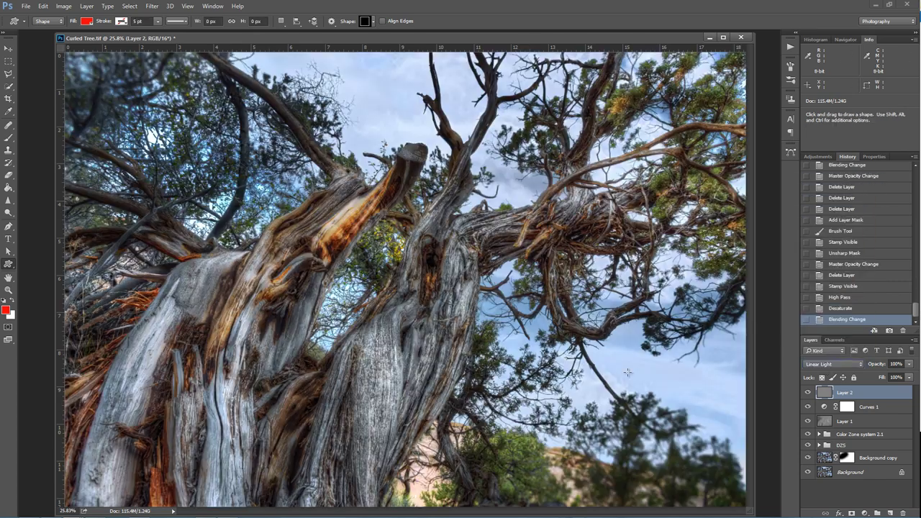
{"action": "left_click_drag", "start_coordinate": [415, 355], "coordinate": [605, 364]}
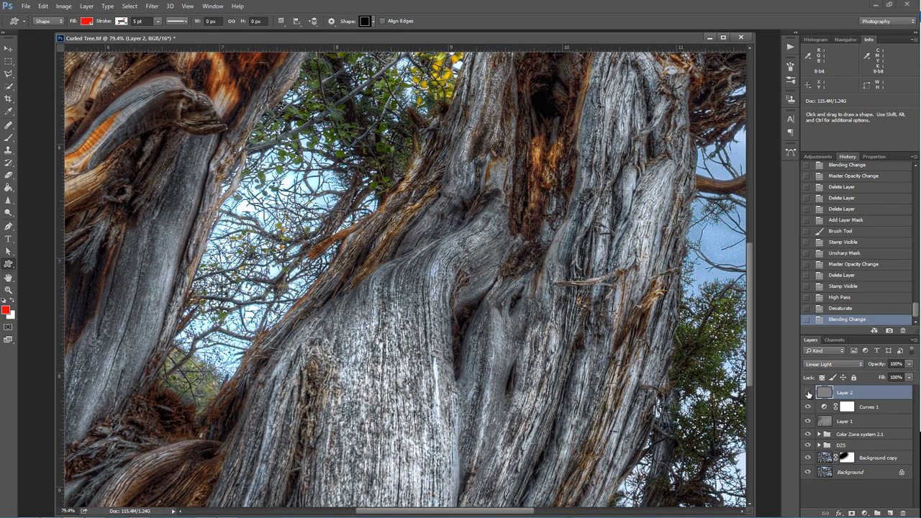
{"action": "left_click", "coordinate": [809, 393]}
{"action": "left_click", "coordinate": [809, 393]}
{"action": "left_click", "coordinate": [808, 393]}
{"action": "left_click", "coordinate": [808, 393]}
{"action": "right_click", "coordinate": [594, 286]}
{"action": "left_click", "coordinate": [619, 293]}
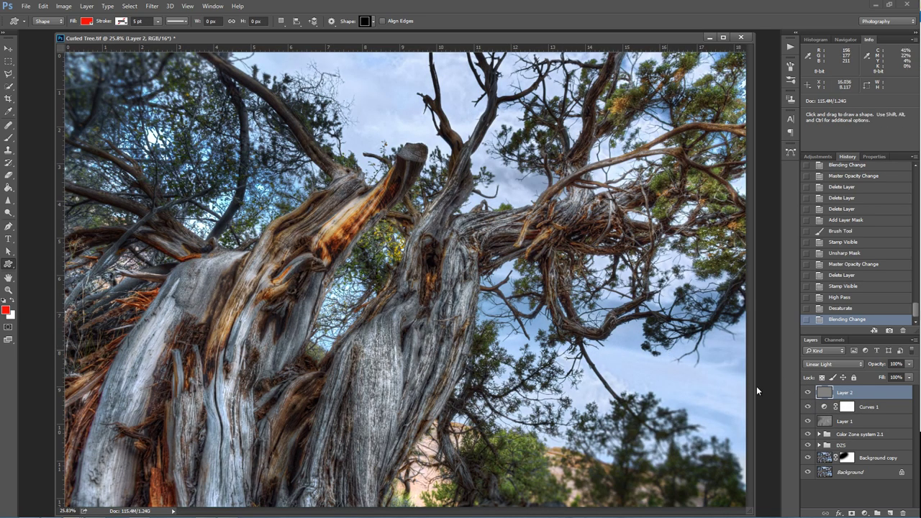
Delete the high-pass Layer 2 and add a new empty layer above Curves 1
{"action": "key", "text": "Delete"}
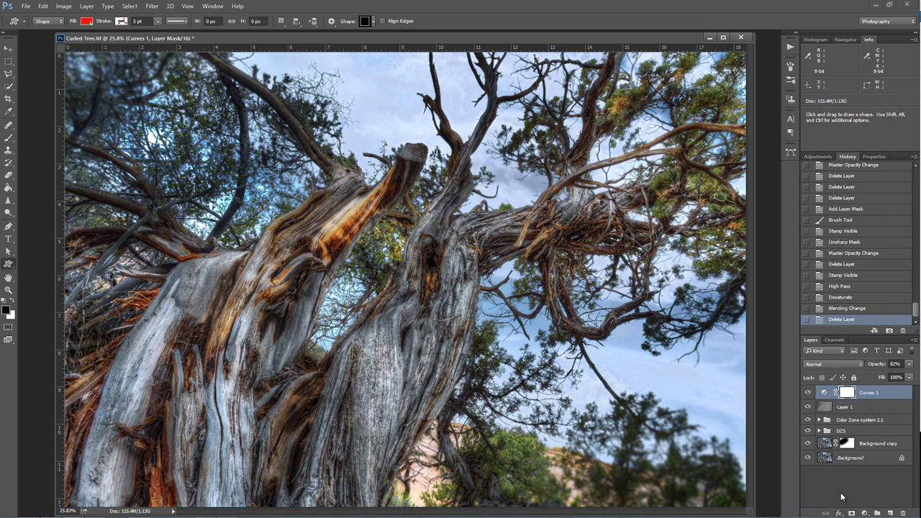
{"action": "left_click", "coordinate": [890, 514]}
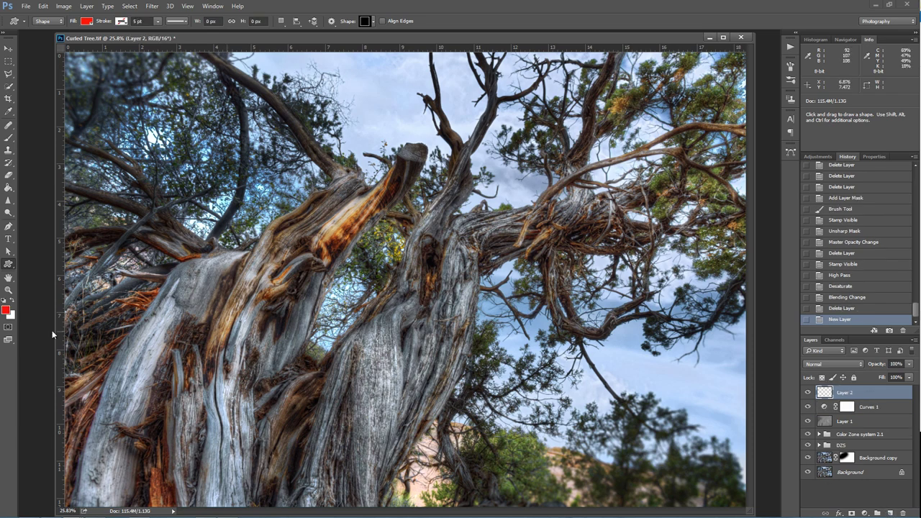
Add an empty Layer 2 and switch to the Sharpen Tool from the blur/sharpen group
{"action": "left_click", "coordinate": [10, 203]}
{"action": "left_click", "coordinate": [10, 203]}
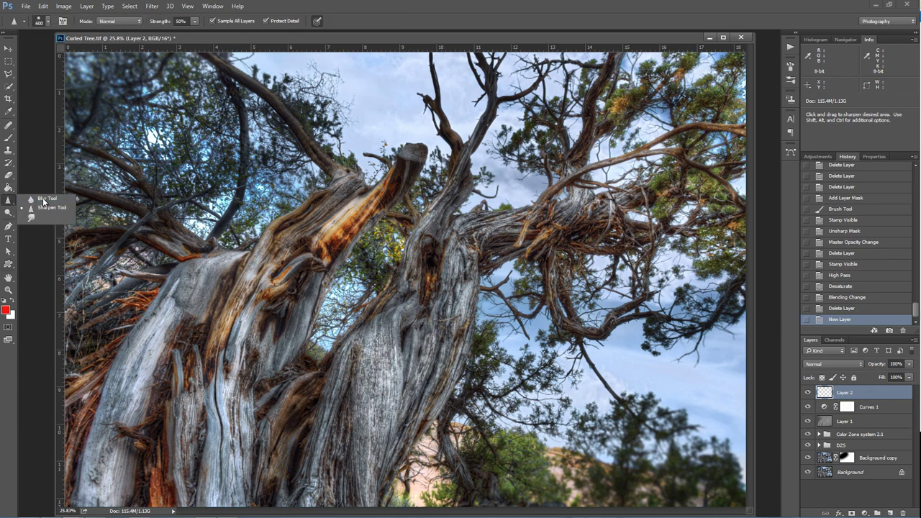
{"action": "left_click", "coordinate": [49, 207]}
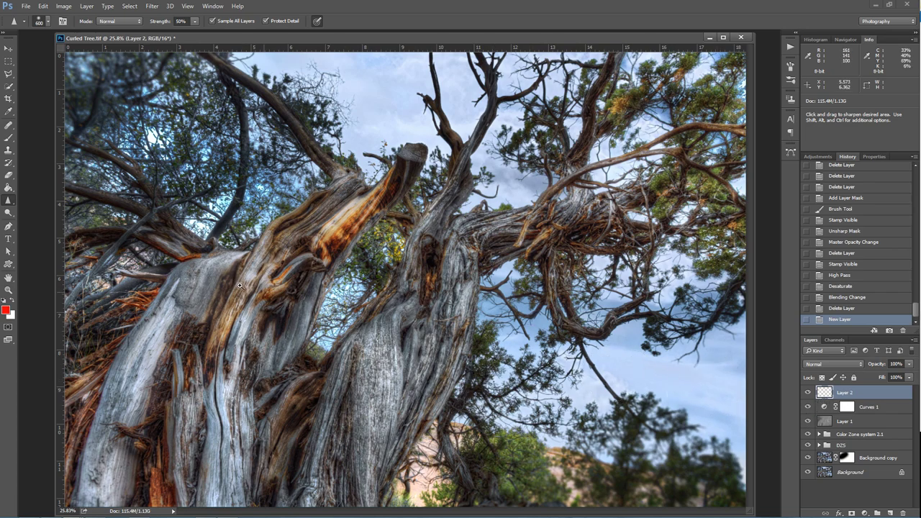
Zoom to 146% on the trunk, paint five Sharpen strokes over the curled wood, and compare
{"action": "key", "text": "ctrl+space"}
{"action": "left_click_drag", "start_coordinate": [239, 285], "coordinate": [304, 313]}
{"action": "scroll", "coordinate": [304, 312], "scroll_direction": "down", "scroll_amount": 3}
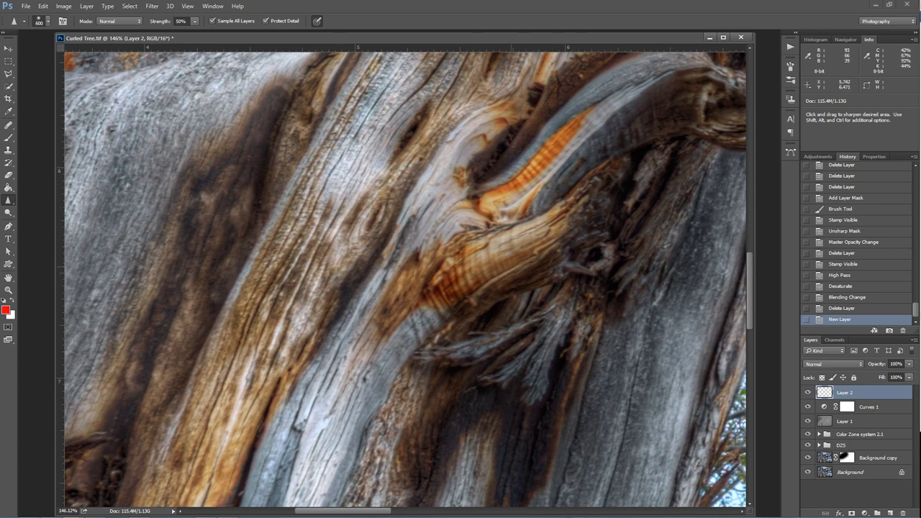
{"action": "left_click_drag", "start_coordinate": [487, 384], "coordinate": [582, 218]}
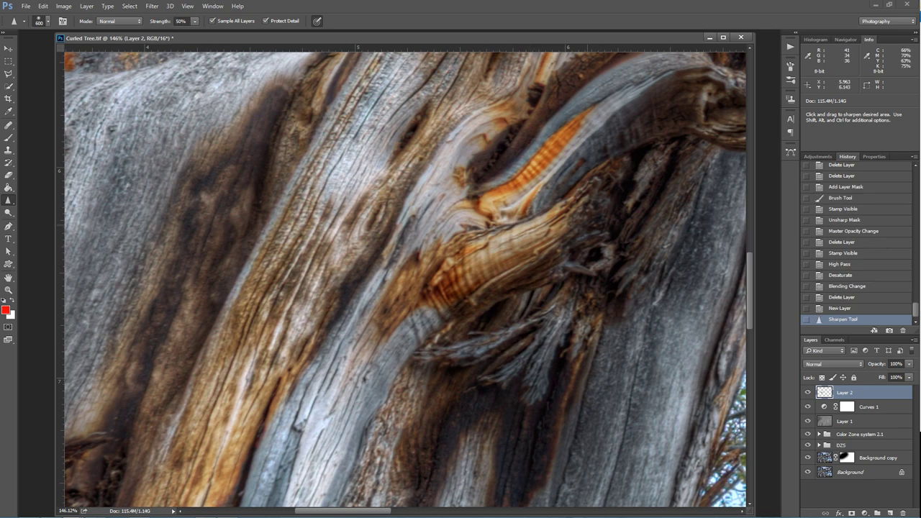
{"action": "left_click_drag", "start_coordinate": [492, 260], "coordinate": [597, 201]}
{"action": "left_click_drag", "start_coordinate": [527, 217], "coordinate": [338, 310]}
{"action": "left_click_drag", "start_coordinate": [211, 373], "coordinate": [432, 288]}
{"action": "left_click_drag", "start_coordinate": [496, 220], "coordinate": [515, 281]}
{"action": "left_click", "coordinate": [807, 392]}
{"action": "left_click", "coordinate": [808, 392]}
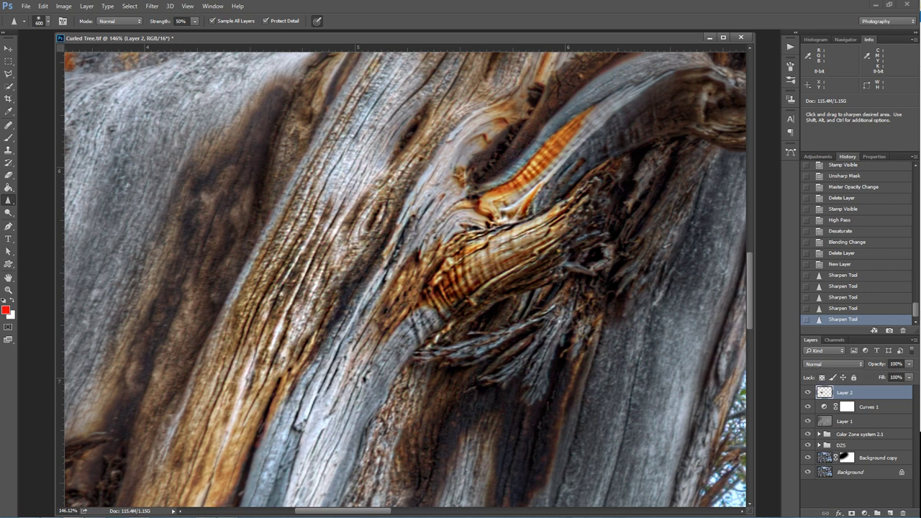
Apply High Pass to Layer 2 and set its blend mode to Linear Light
{"action": "left_click", "coordinate": [152, 6]}
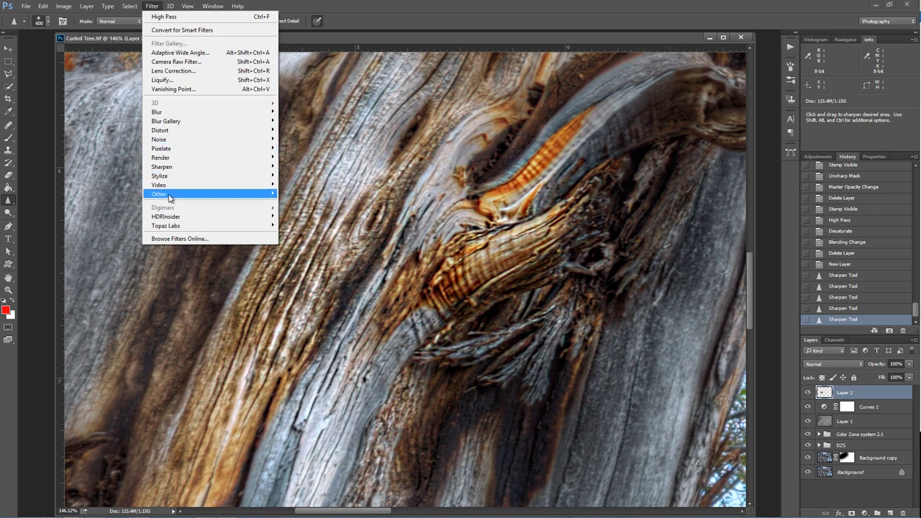
{"action": "mouse_move", "coordinate": [169, 194]}
{"action": "left_click", "coordinate": [130, 203]}
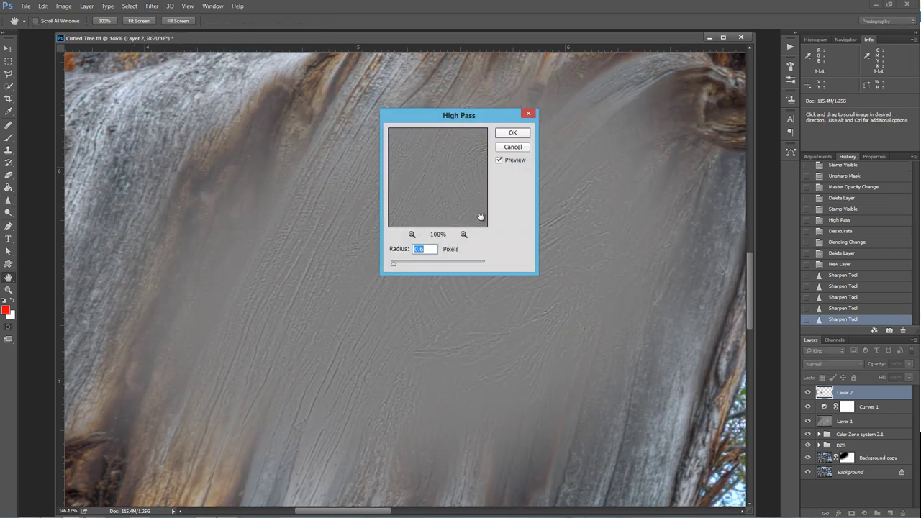
{"action": "key", "text": "Return"}
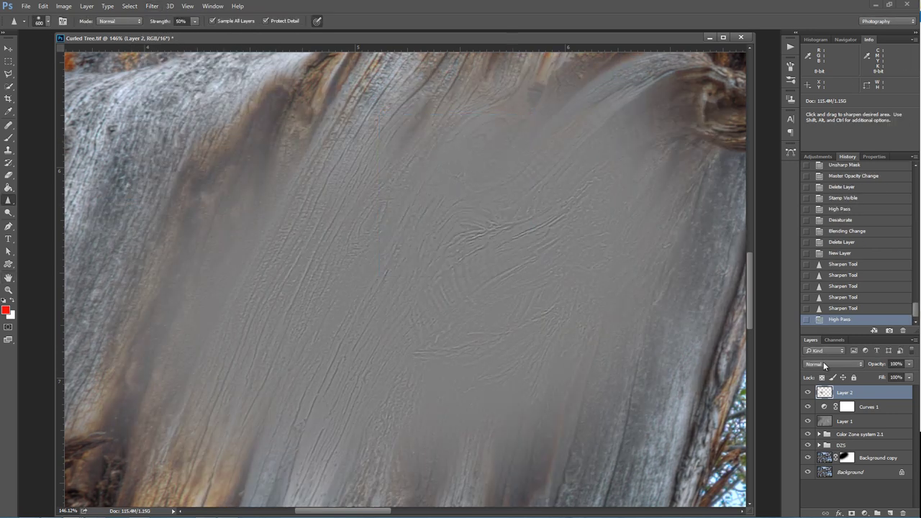
{"action": "left_click", "coordinate": [833, 364]}
{"action": "left_click", "coordinate": [816, 287]}
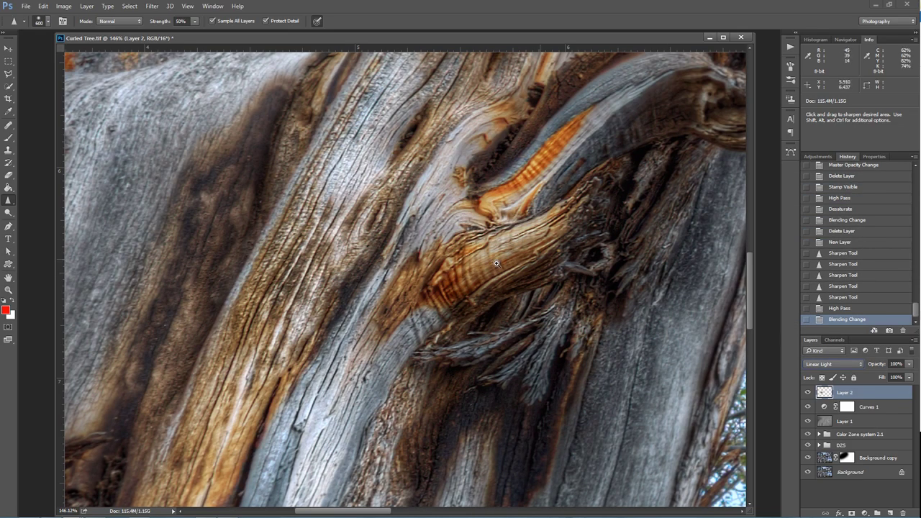
Desaturate Layer 2 and compare before and after desaturation, zoomed in on the wood knot
{"action": "left_click_drag", "start_coordinate": [558, 289], "coordinate": [594, 301]}
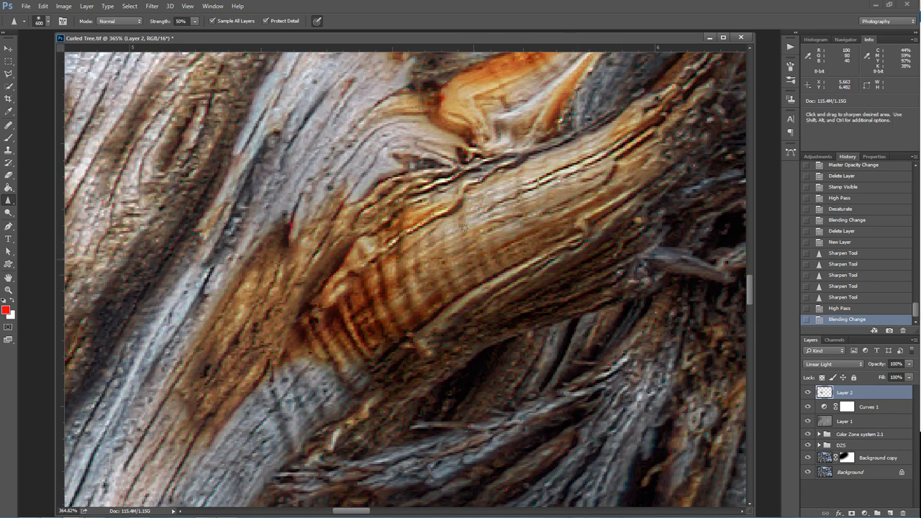
{"action": "key", "text": "ctrl+shift"}
{"action": "key", "text": "ctrl+shift+u"}
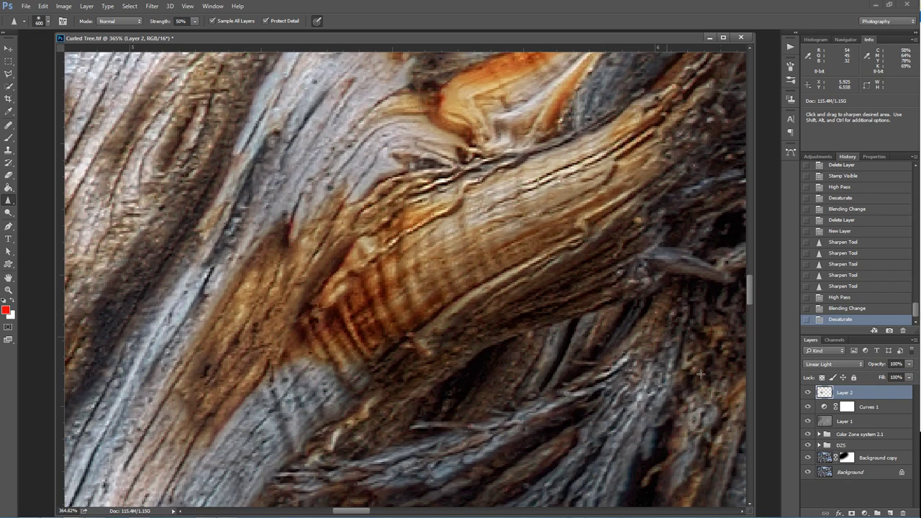
{"action": "left_click", "coordinate": [844, 309]}
{"action": "left_click", "coordinate": [843, 319]}
{"action": "key", "text": "ctrl+space"}
{"action": "left_click_drag", "start_coordinate": [552, 233], "coordinate": [593, 258]}
{"action": "key", "text": "ctrl+alt+z"}
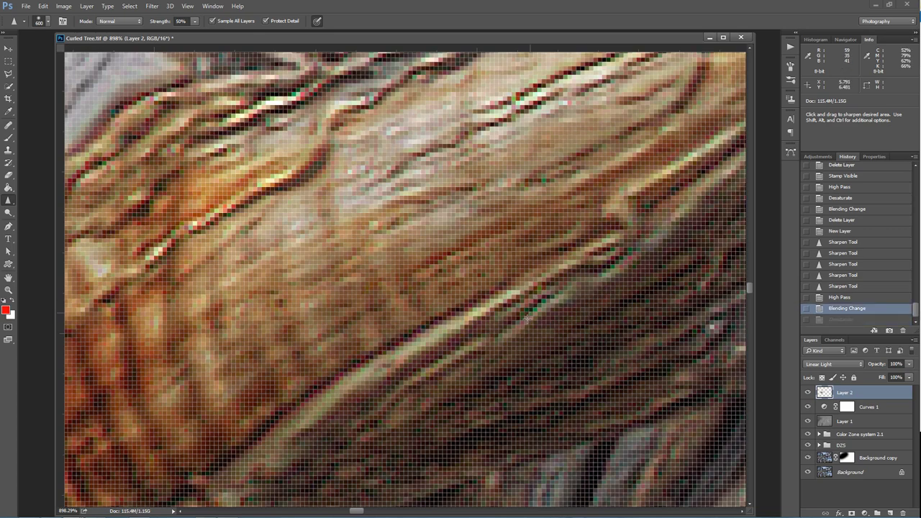
{"action": "left_click", "coordinate": [848, 320]}
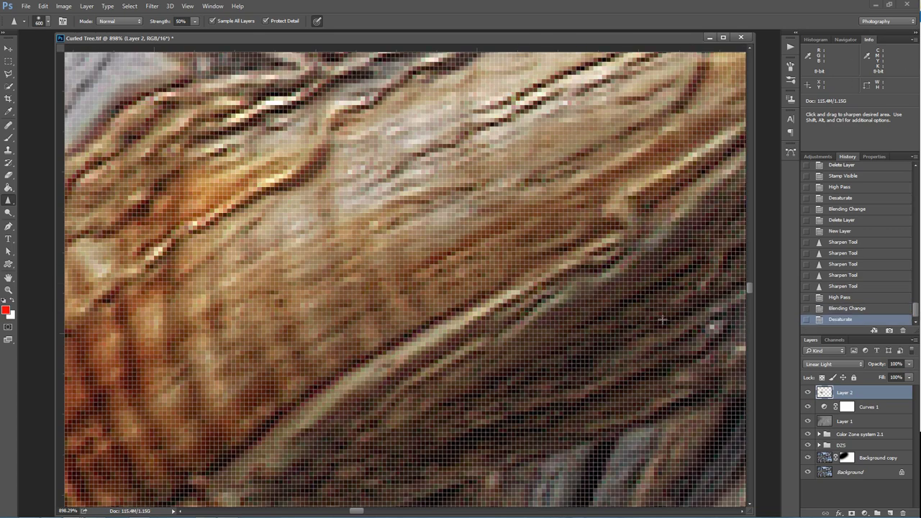
View the image at 100% and toggle Layer 2 twice to compare the sharpening
{"action": "right_click", "coordinate": [546, 286]}
{"action": "left_click", "coordinate": [545, 292]}
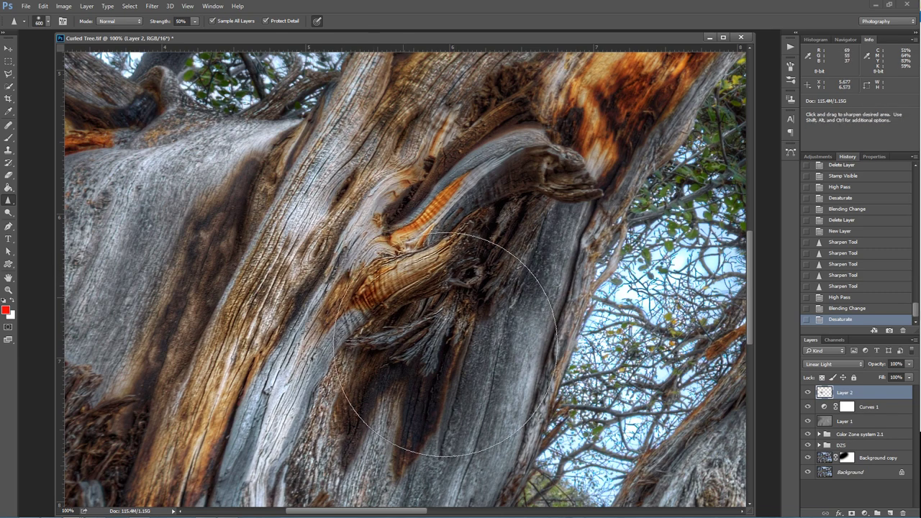
{"action": "left_click", "coordinate": [807, 393]}
{"action": "left_click", "coordinate": [808, 393]}
{"action": "left_click", "coordinate": [807, 393]}
{"action": "left_click", "coordinate": [808, 393]}
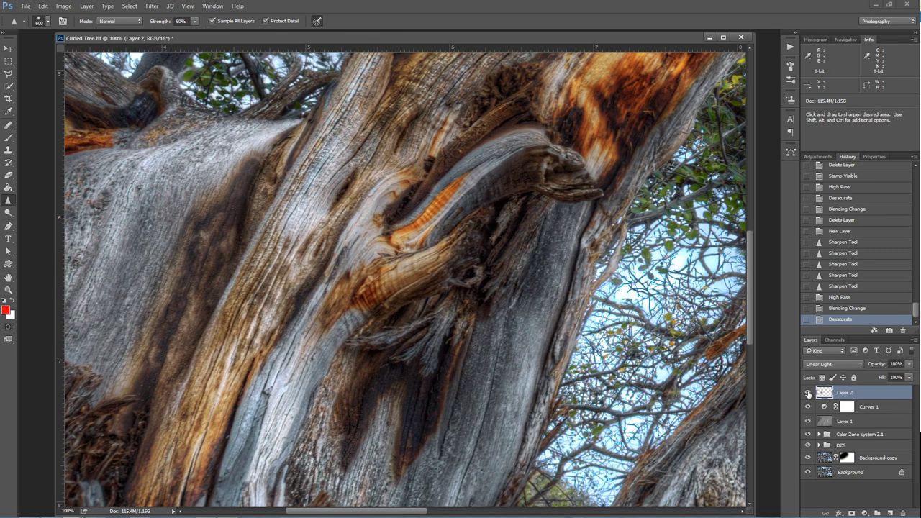
Lower Layer 2's opacity to 66% and fit the image on screen
{"action": "left_click", "coordinate": [909, 364]}
{"action": "mouse_move", "coordinate": [906, 375]}
{"action": "left_mouse_down"}
{"action": "mouse_move", "coordinate": [881, 372]}
{"action": "mouse_move", "coordinate": [893, 373]}
{"action": "left_mouse_up"}
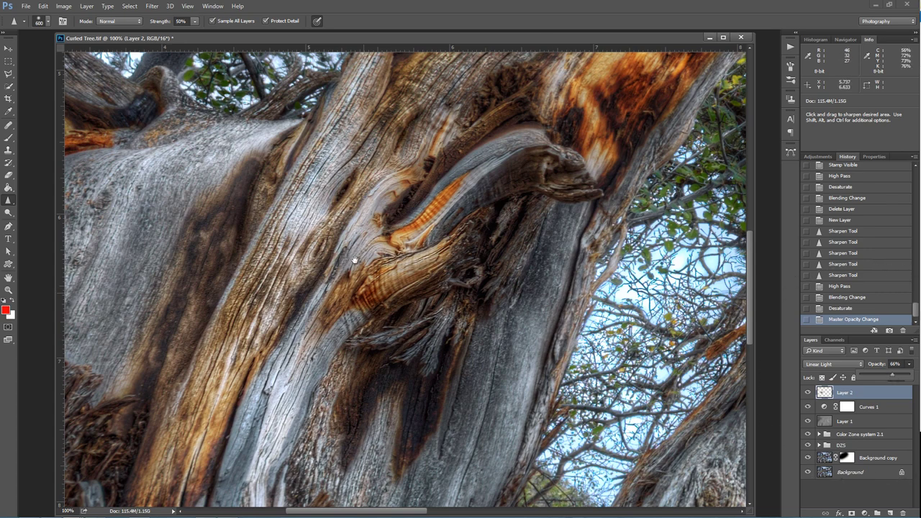
{"action": "scroll", "coordinate": [351, 257], "scroll_direction": "up", "scroll_amount": 5}
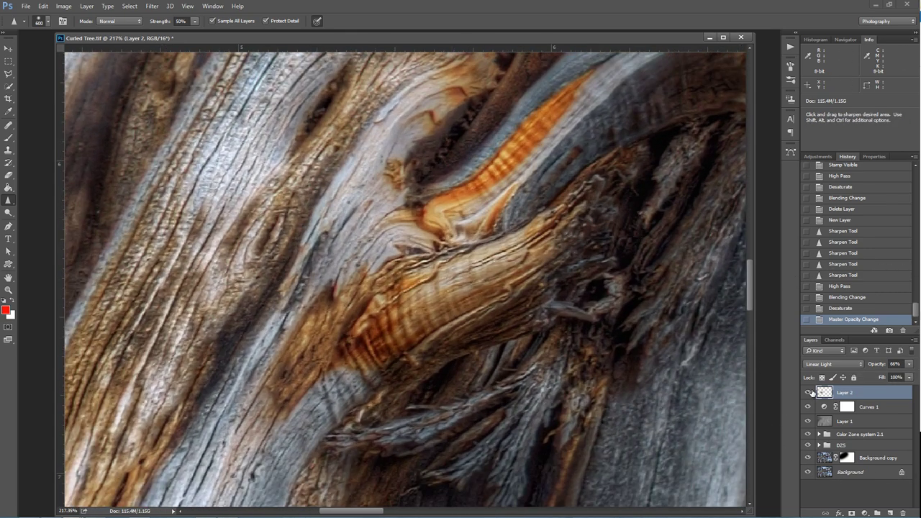
{"action": "right_click", "coordinate": [502, 299]}
{"action": "left_click", "coordinate": [525, 300]}
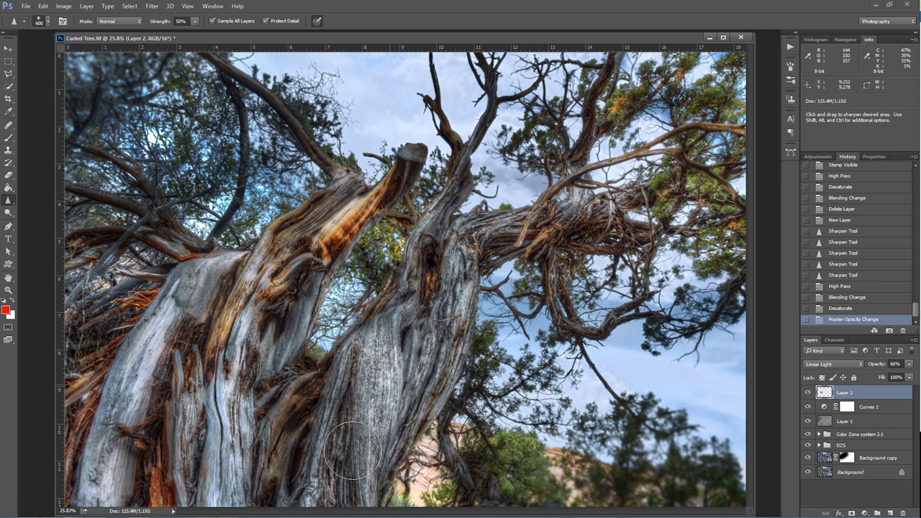
Zoom into the lower trunk, add Layer 3, and sharpen the curled orange wood with three Sharpen Tool strokes
{"action": "left_click_drag", "start_coordinate": [335, 434], "coordinate": [320, 432]}
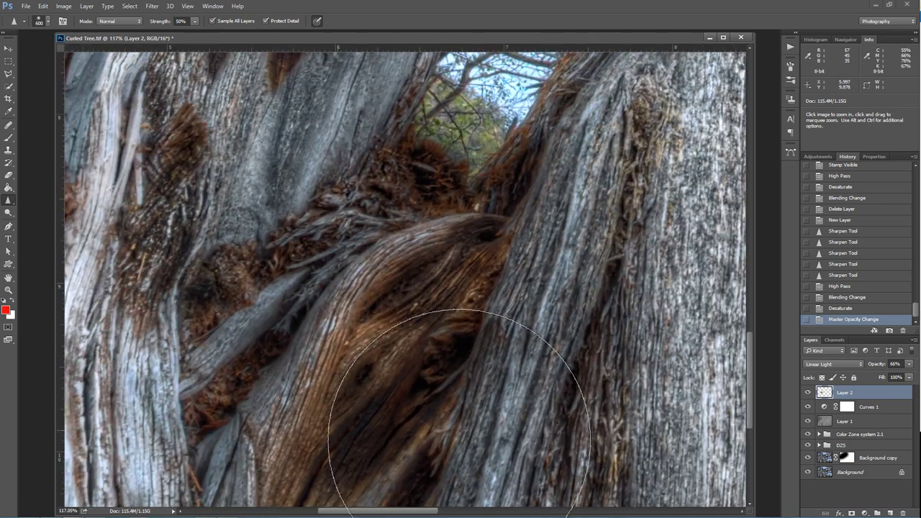
{"action": "left_click", "coordinate": [891, 513]}
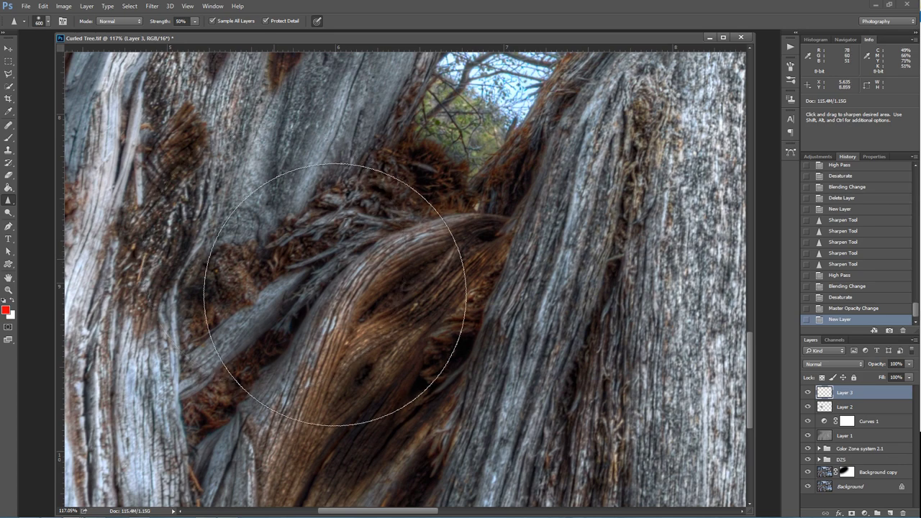
{"action": "mouse_move", "coordinate": [321, 294]}
{"action": "left_mouse_down"}
{"action": "mouse_move", "coordinate": [309, 288]}
{"action": "mouse_move", "coordinate": [391, 226]}
{"action": "mouse_move", "coordinate": [396, 257]}
{"action": "mouse_move", "coordinate": [248, 338]}
{"action": "mouse_move", "coordinate": [319, 329]}
{"action": "mouse_move", "coordinate": [391, 283]}
{"action": "mouse_move", "coordinate": [391, 252]}
{"action": "mouse_move", "coordinate": [452, 347]}
{"action": "mouse_move", "coordinate": [524, 281]}
{"action": "mouse_move", "coordinate": [693, 308]}
{"action": "mouse_move", "coordinate": [391, 339]}
{"action": "mouse_move", "coordinate": [214, 225]}
{"action": "mouse_move", "coordinate": [236, 168]}
{"action": "left_mouse_up"}
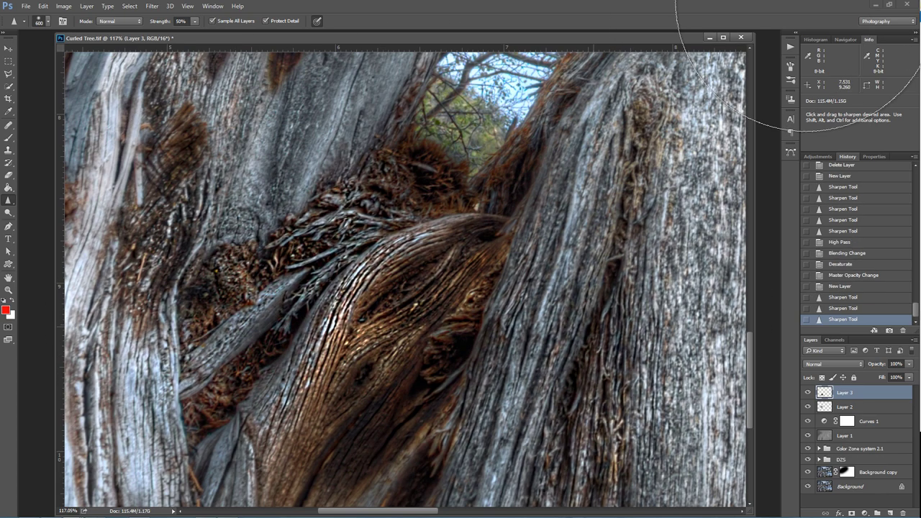
Play the 'Sharpen Tool High Pass' action on Layer 3, then toggle Layer 3's visibility to compare
{"action": "left_click", "coordinate": [791, 46]}
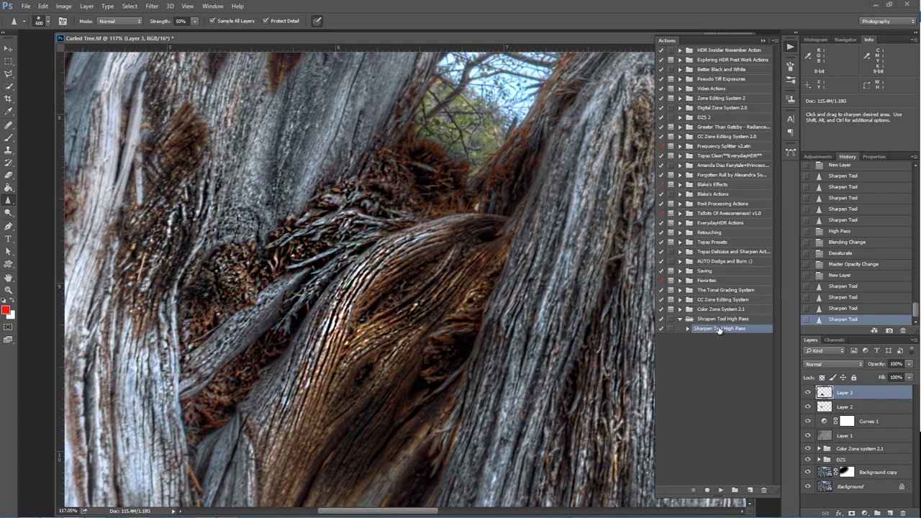
{"action": "left_click", "coordinate": [721, 490]}
{"action": "left_click", "coordinate": [765, 41]}
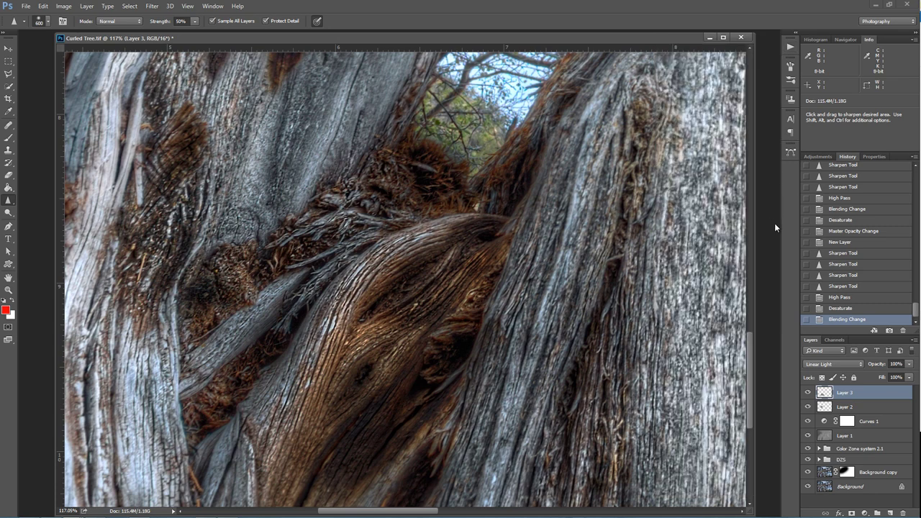
{"action": "left_click", "coordinate": [808, 392]}
{"action": "left_click", "coordinate": [808, 393]}
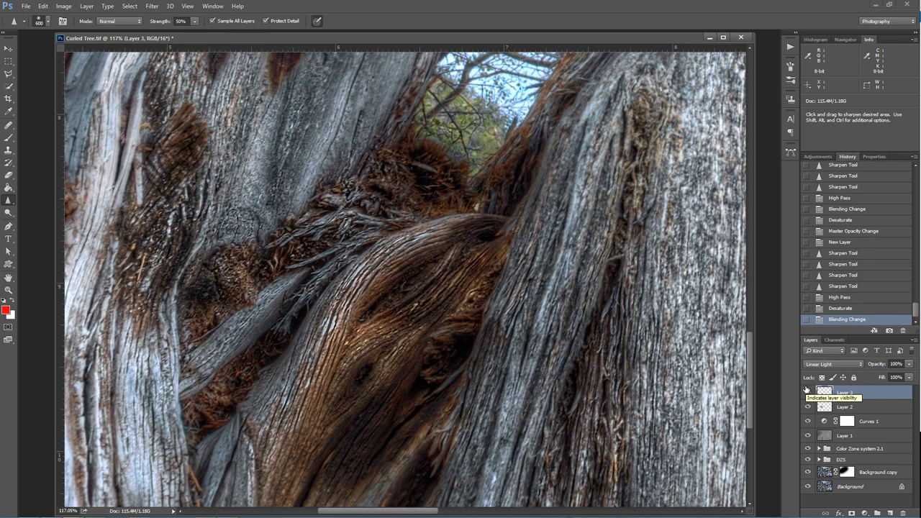
Lower Layer 3's opacity to 71% with the Opacity slider
{"action": "left_click", "coordinate": [910, 365]}
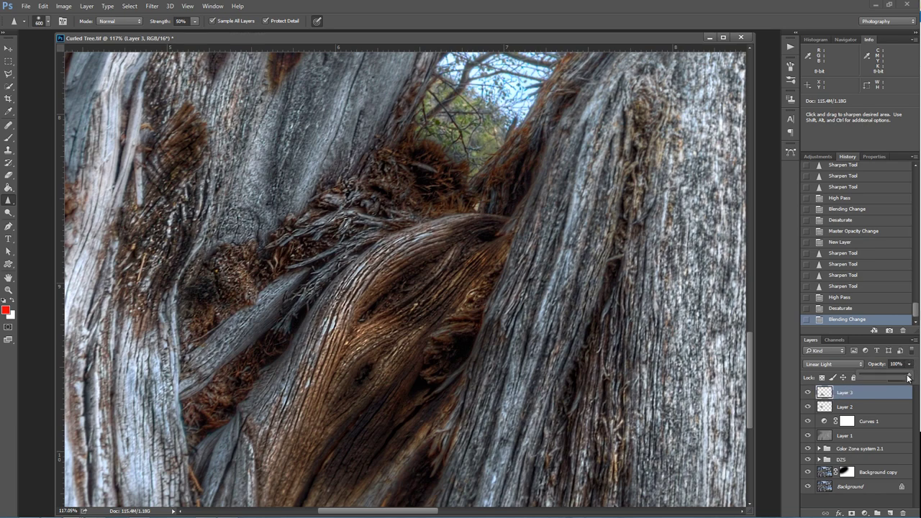
{"action": "left_click_drag", "start_coordinate": [908, 378], "coordinate": [895, 380]}
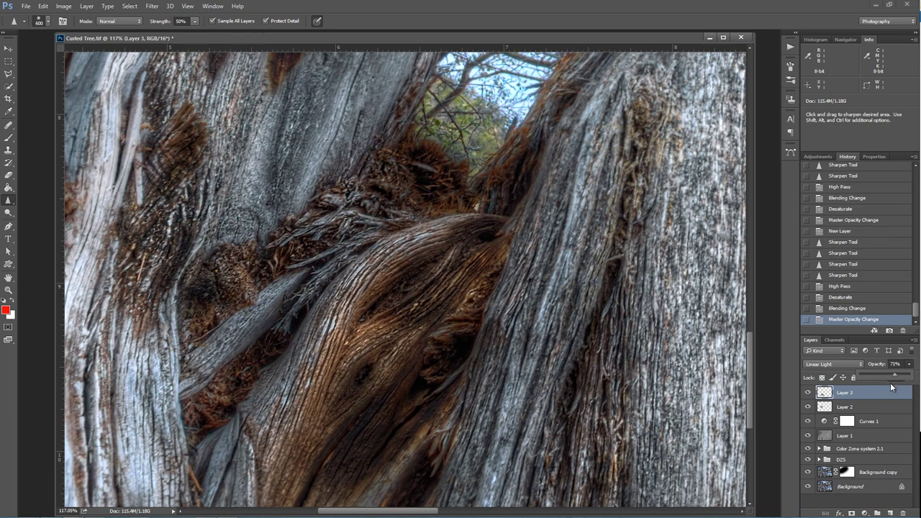
{"action": "left_click", "coordinate": [828, 397]}
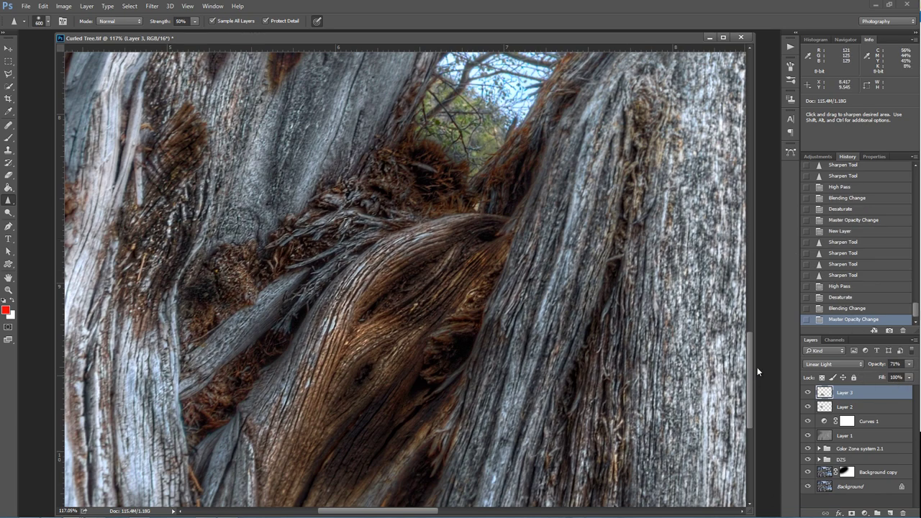
Briefly view the actions list, then duplicate Layer 3 with Ctrl+J and delete the copy
{"action": "left_click", "coordinate": [790, 46]}
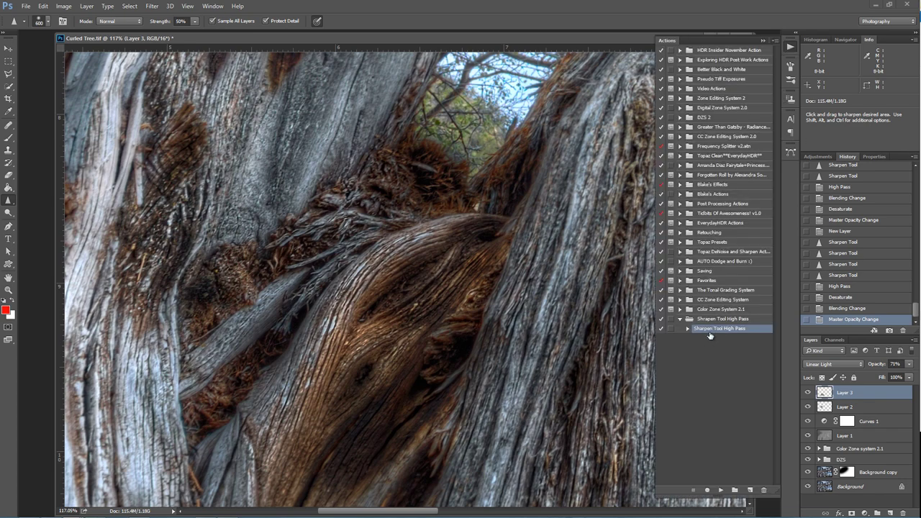
{"action": "left_click", "coordinate": [765, 39]}
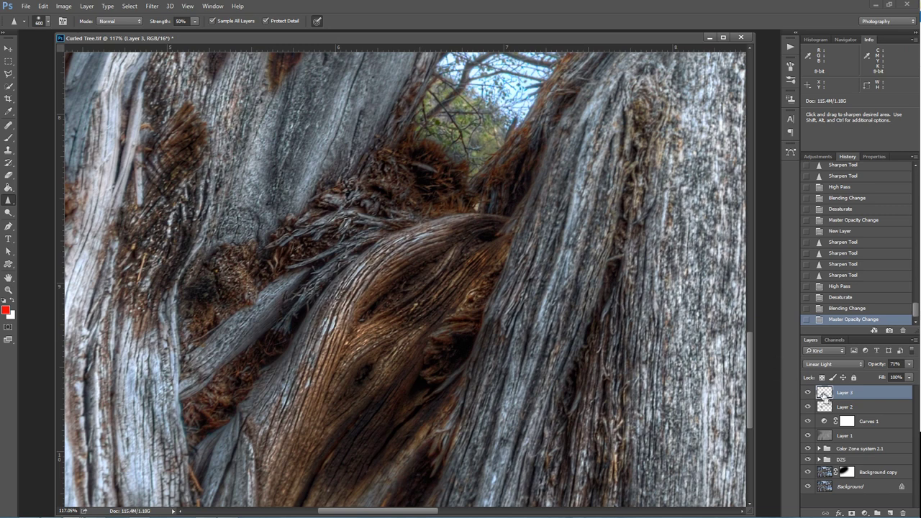
{"action": "key", "text": "ctrl+j"}
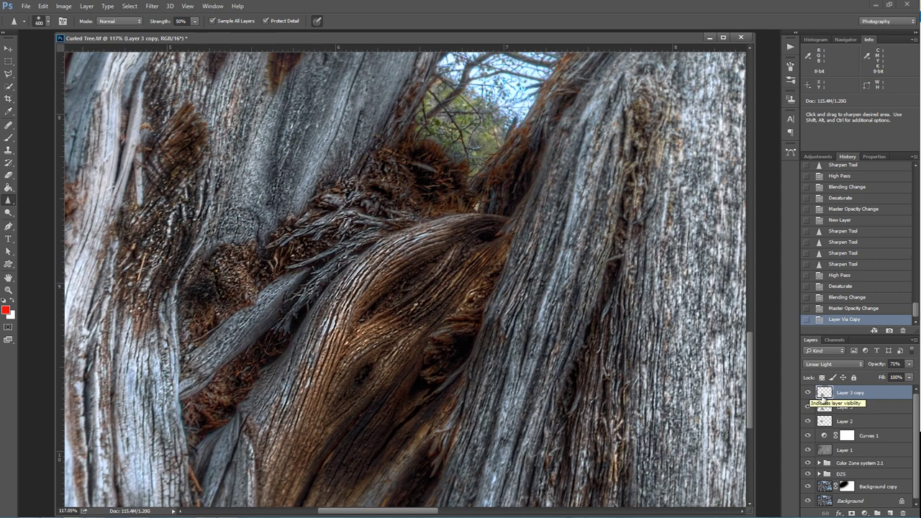
{"action": "key", "text": "Delete"}
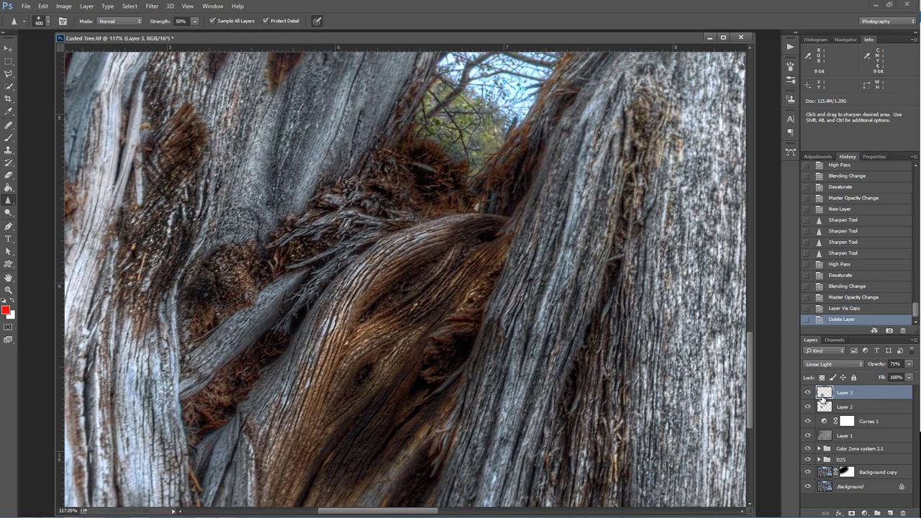